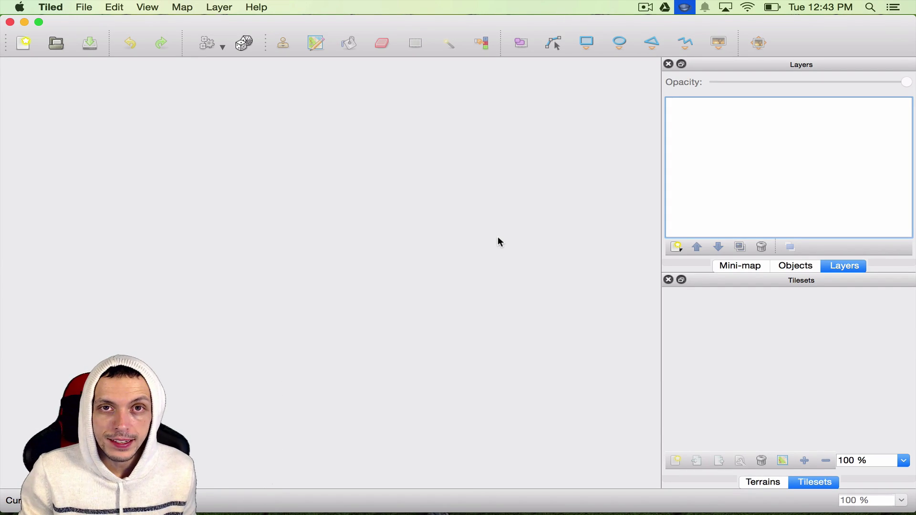
Step: Make a new map: Right Down render order, 240×13 tiles, each 16×16 px
click(26, 42)
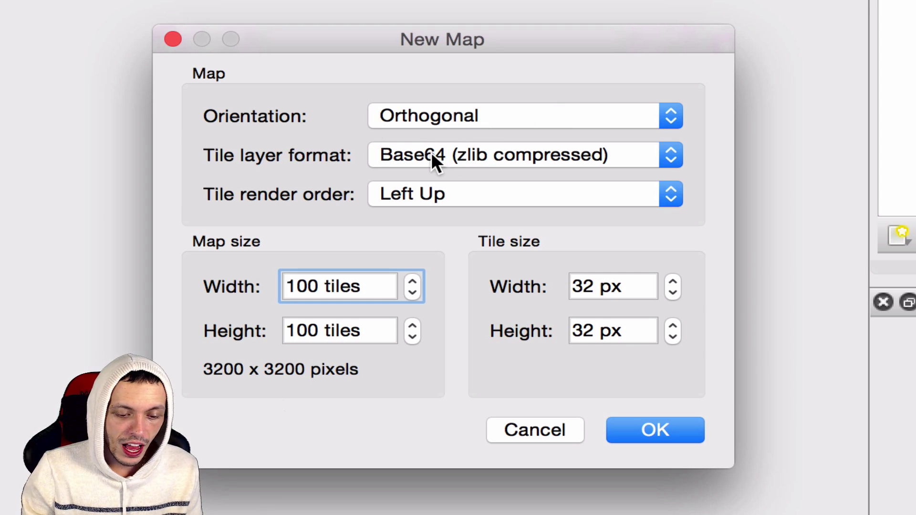
click(447, 193)
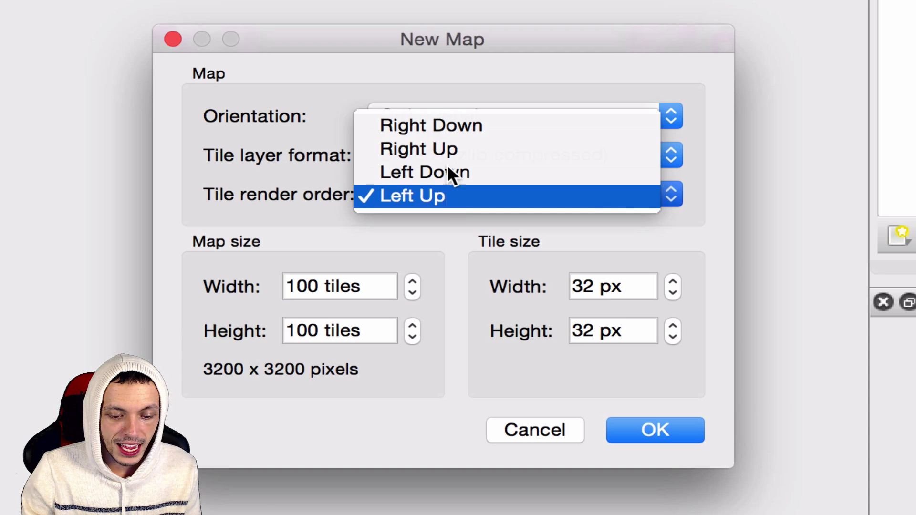
click(448, 127)
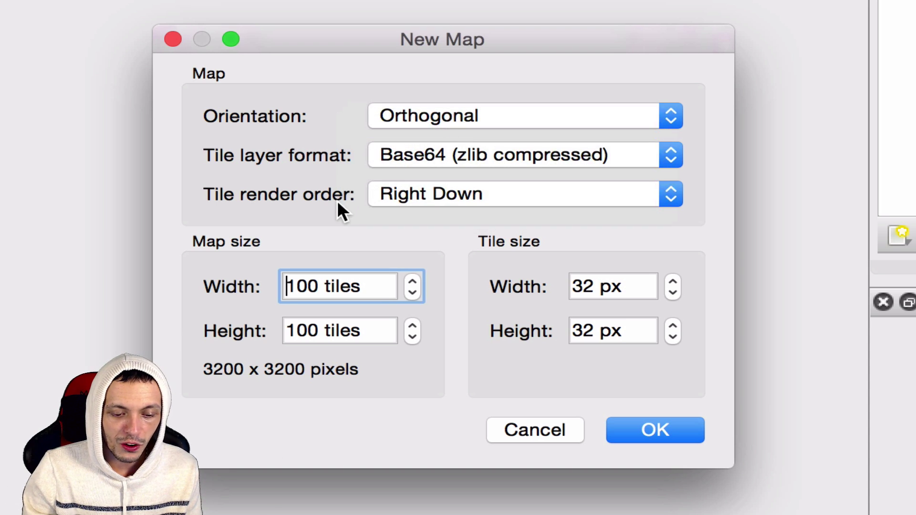
drag(377, 291, 266, 287)
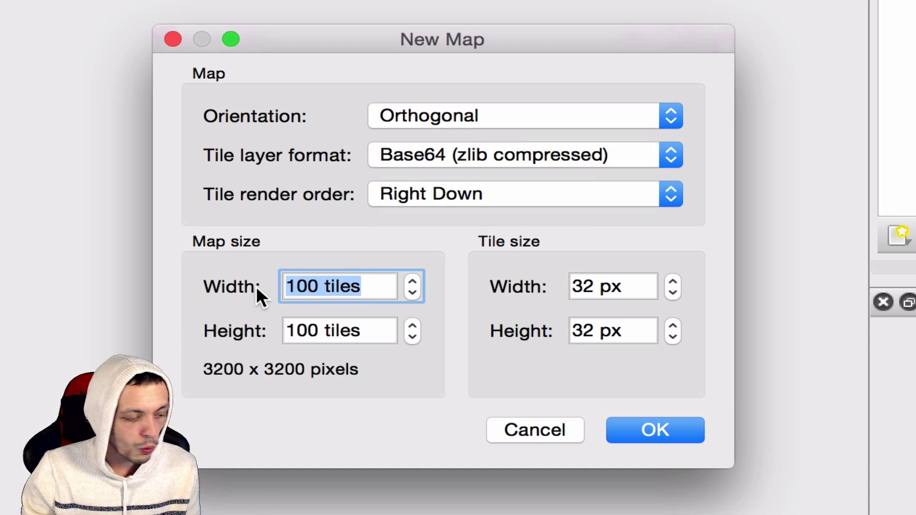
text(240)
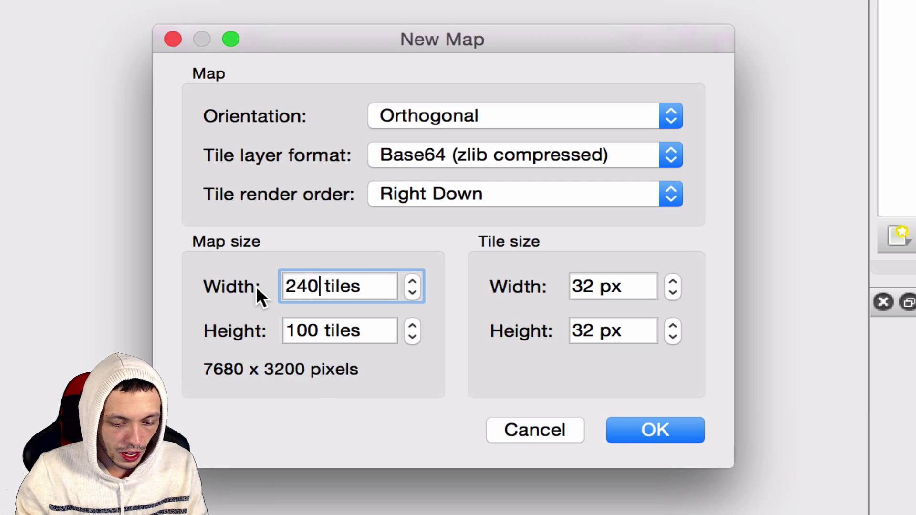
key(Tab)
text(13)
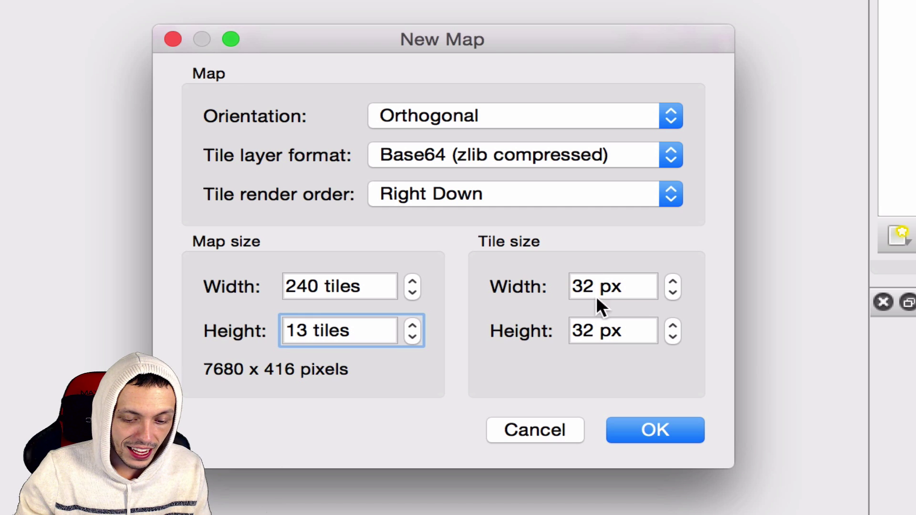
drag(594, 287, 527, 278)
text(16)
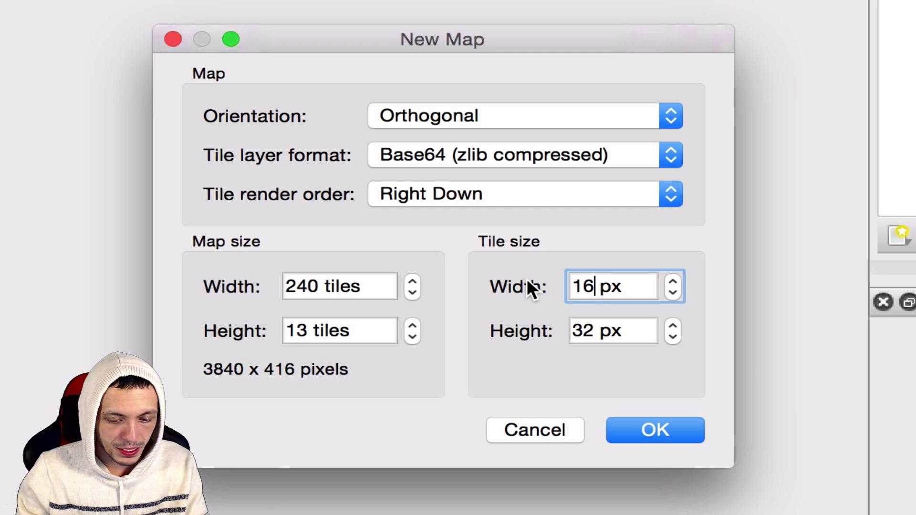
key(Tab)
text(16)
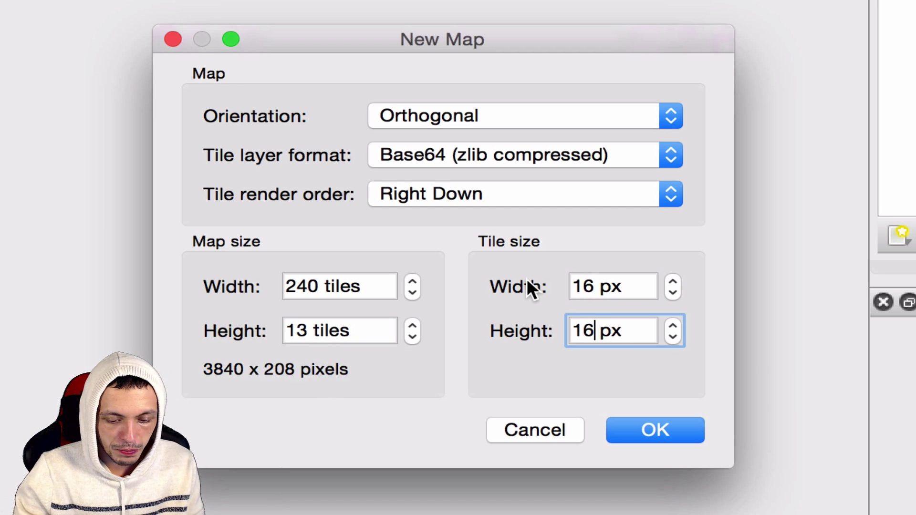
click(660, 429)
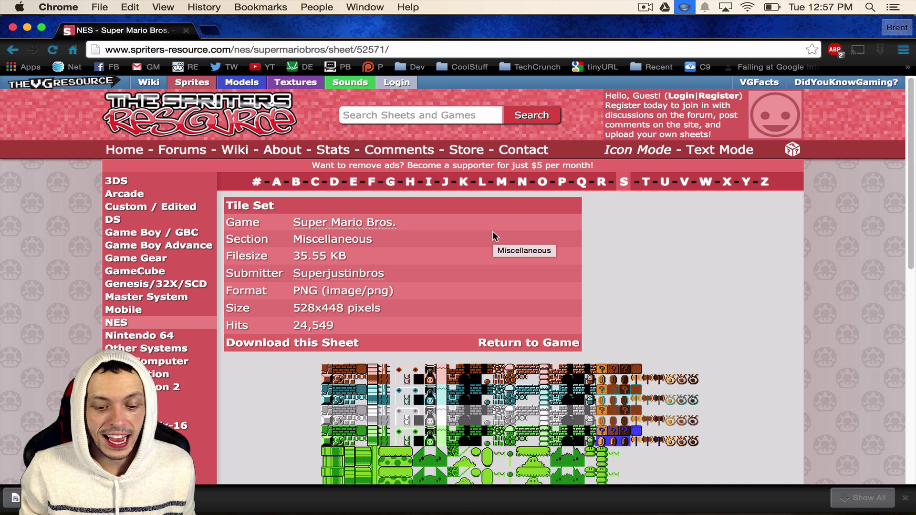
scroll(685, 260, down, 3)
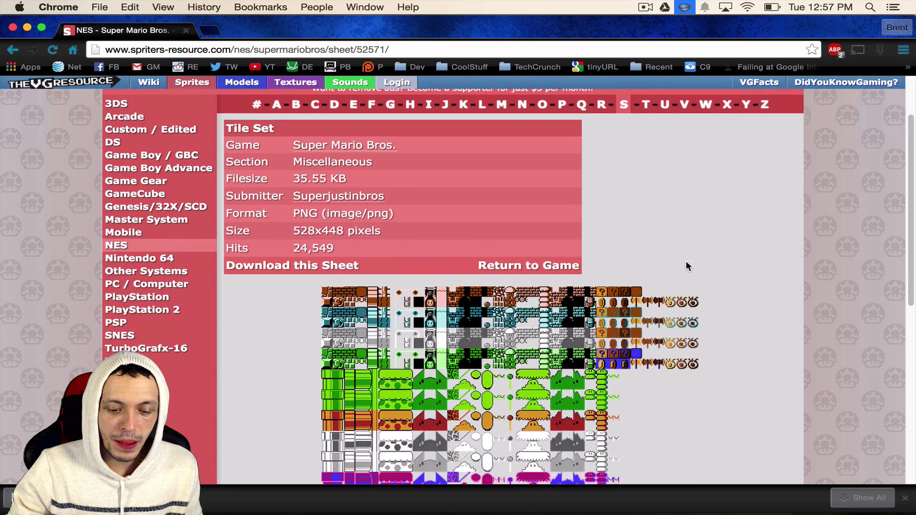
scroll(686, 261, down, 2)
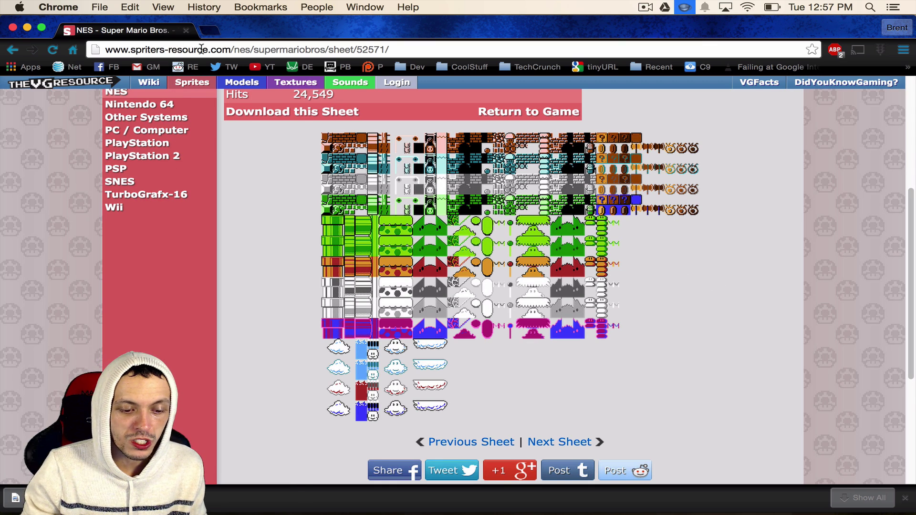
scroll(334, 175, up, 2)
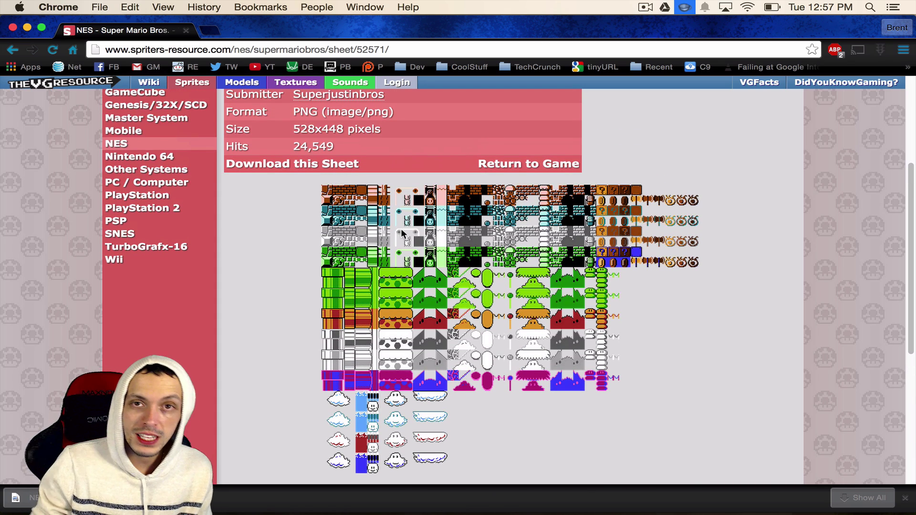
scroll(402, 232, down, 2)
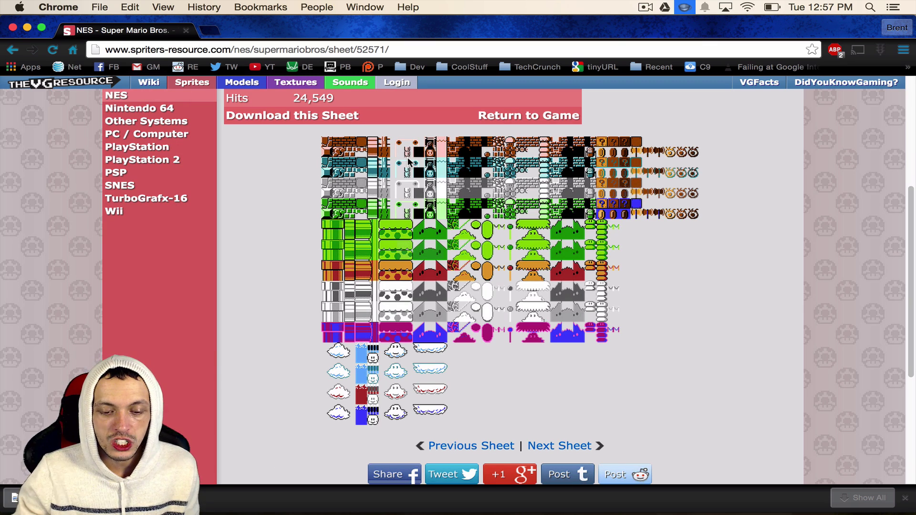
mouse_move(389, 499)
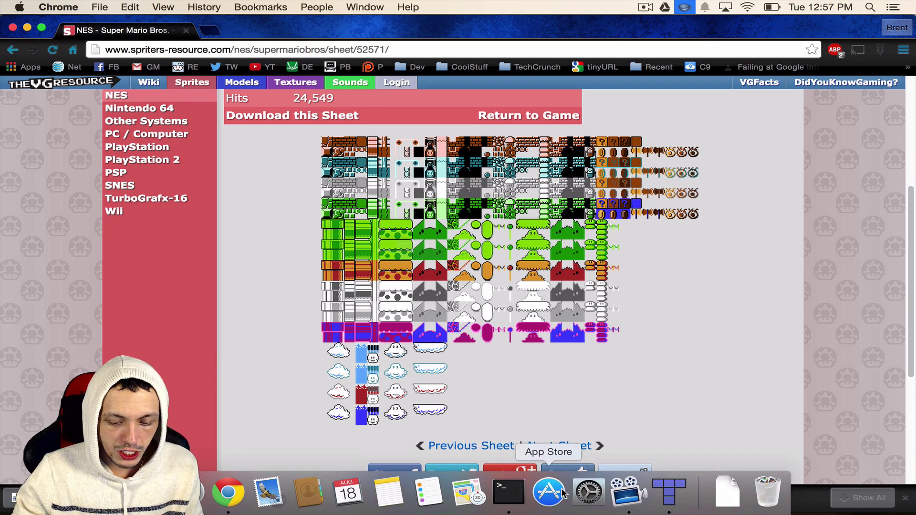
Step: Return to Tiled's untitled map and look over the View menu's panel options
click(670, 493)
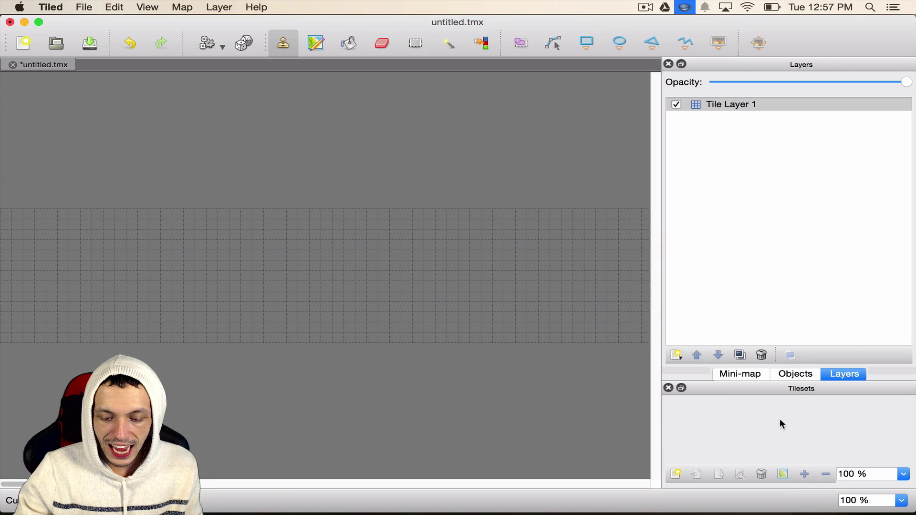
click(147, 7)
mouse_move(162, 22)
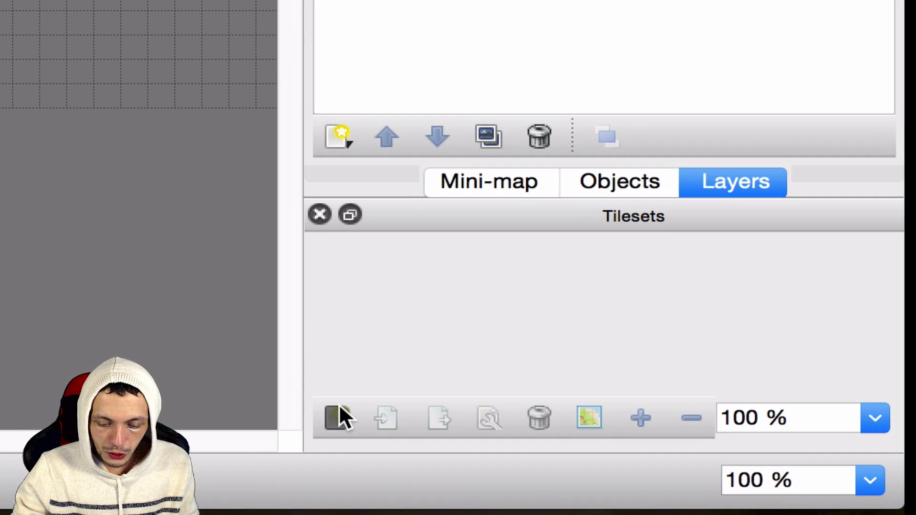
Step: Create tileset_gutter from assets/tileset_gutter.png with 16 px tiles, 1 px margin, 2 px spacing
click(339, 407)
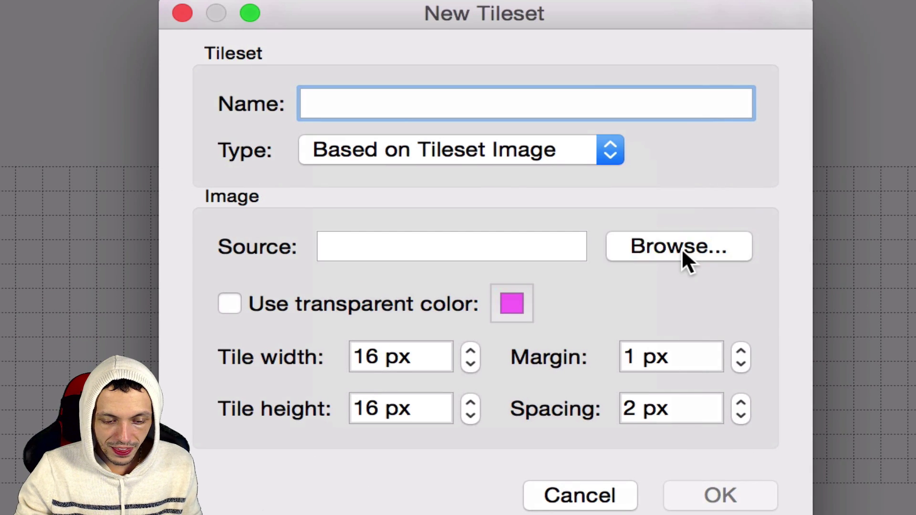
click(682, 247)
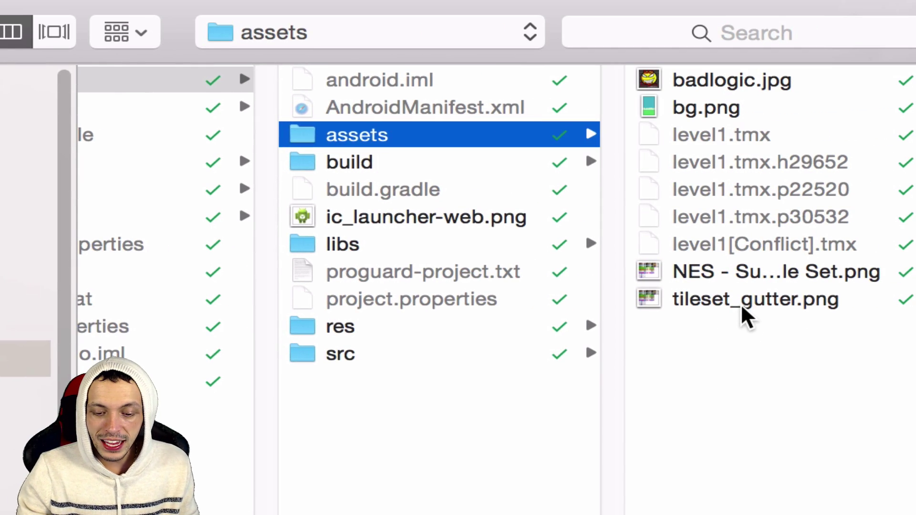
click(747, 275)
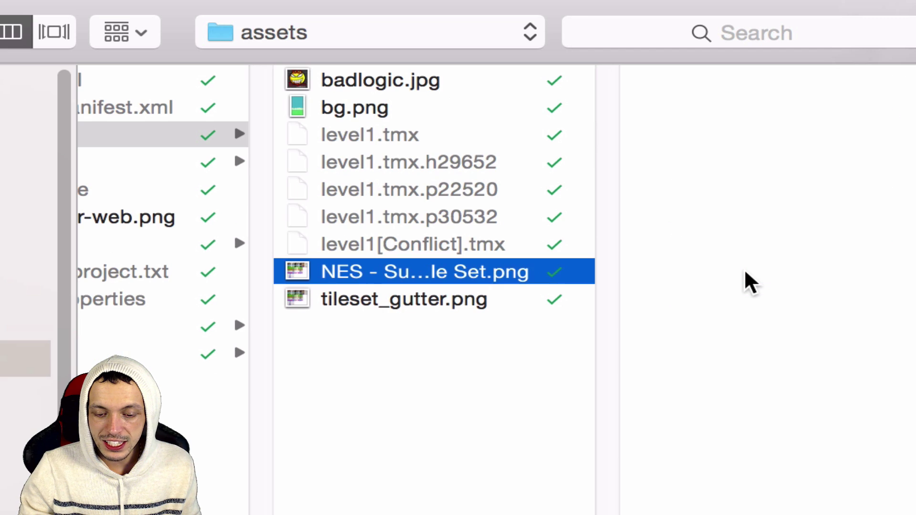
click(469, 300)
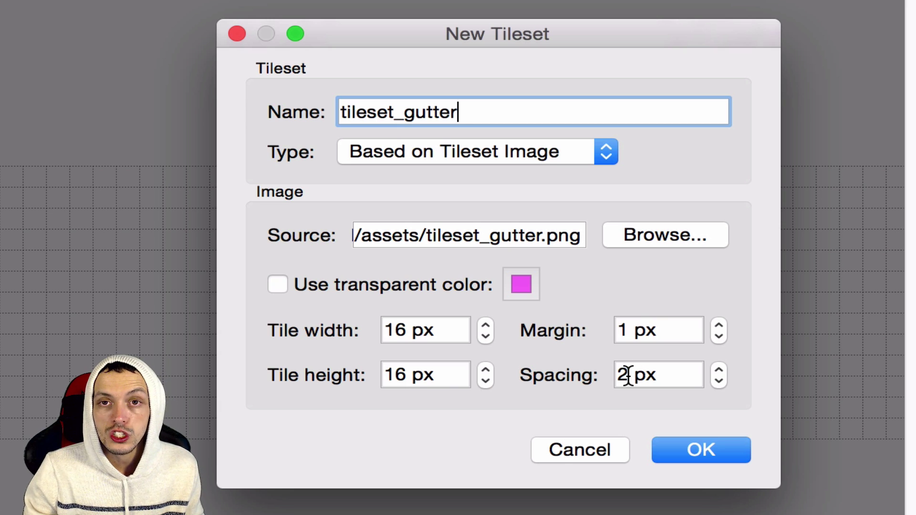
click(687, 454)
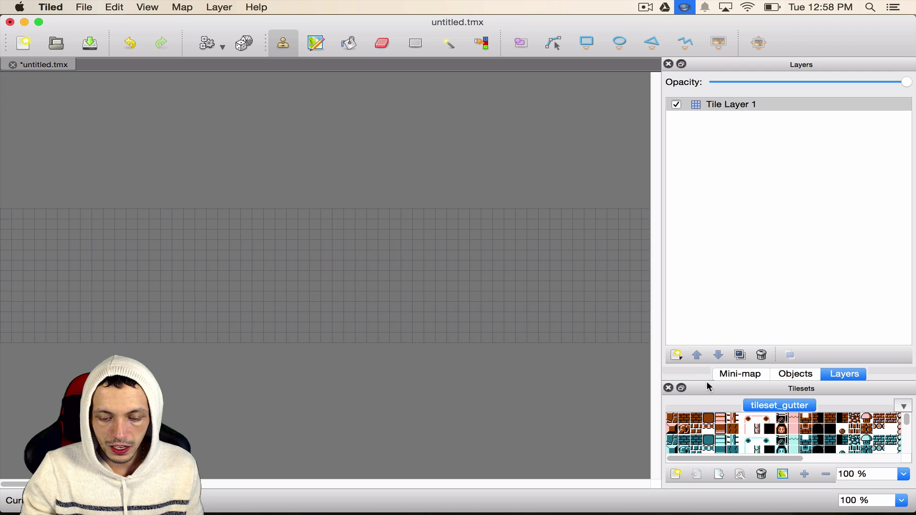
drag(707, 378, 694, 327)
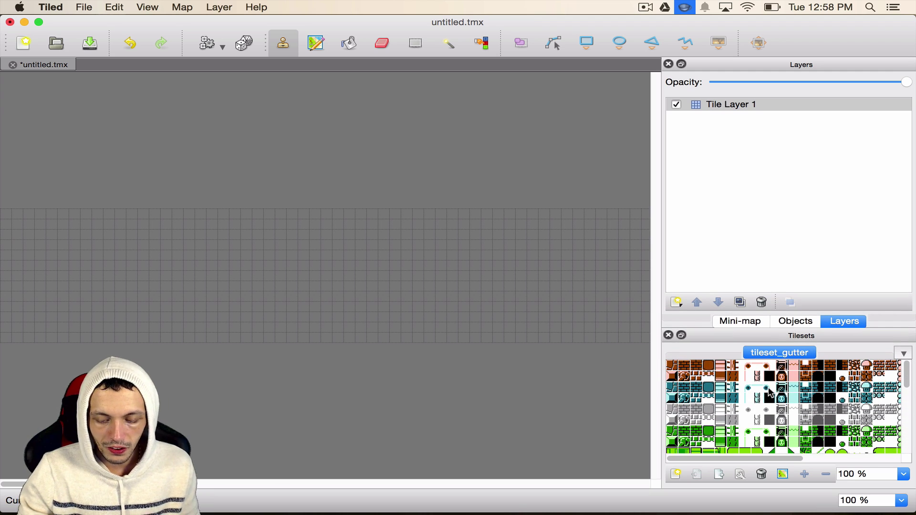
scroll(770, 391, down, 8)
scroll(770, 391, down, 3)
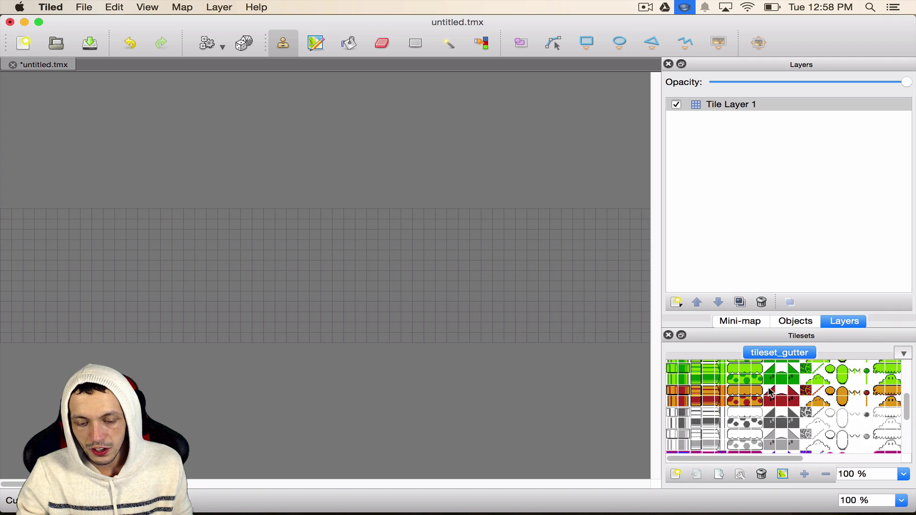
scroll(771, 392, up, 10)
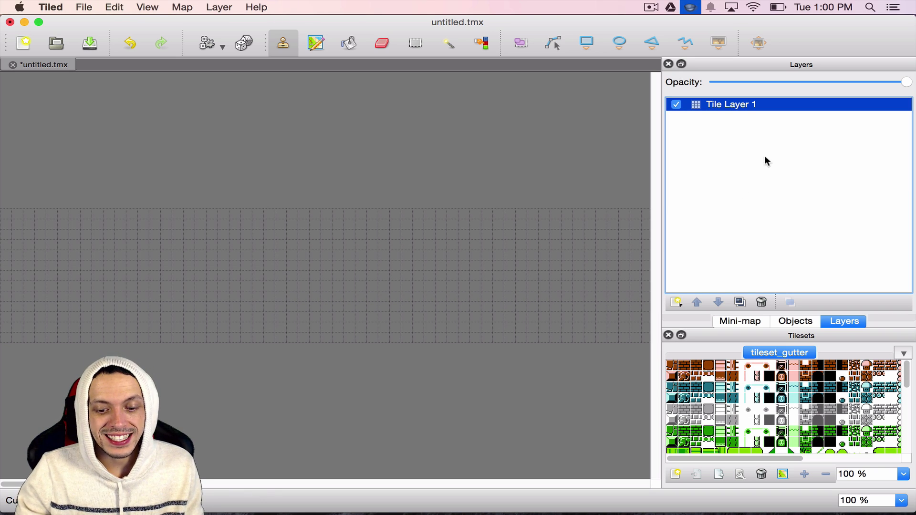
Step: Show the Layers panel's add-layer menu without adding a layer
right_click(776, 156)
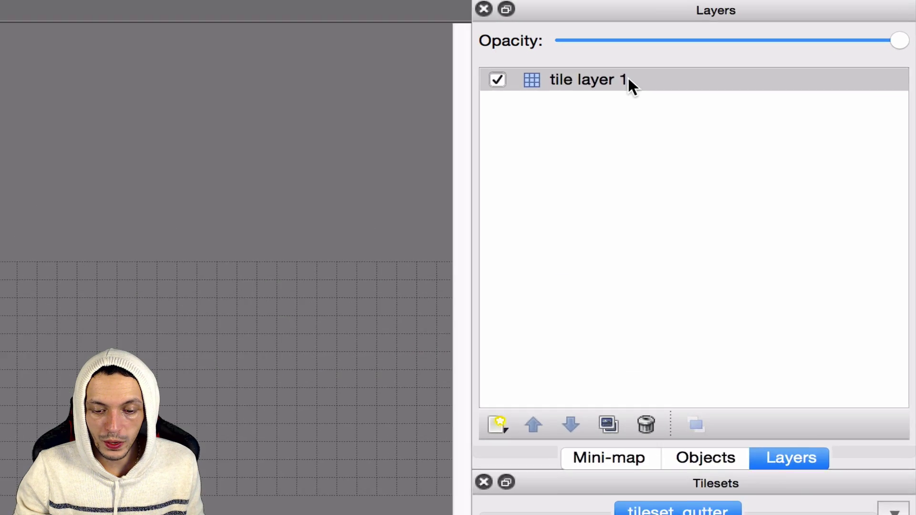
Step: Rename tile layer 1 to 'background' and add a tile layer named 'graphics'
double_click(754, 104)
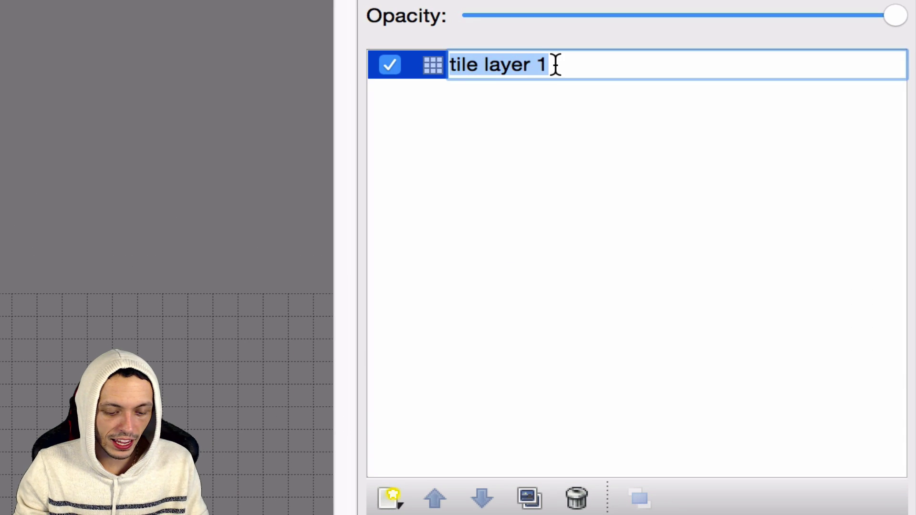
text(background)
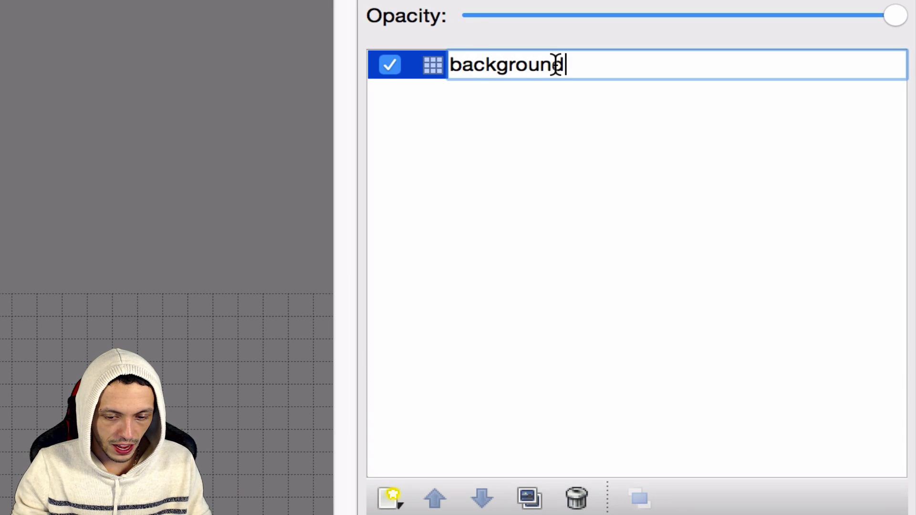
key(Return)
right_click(477, 217)
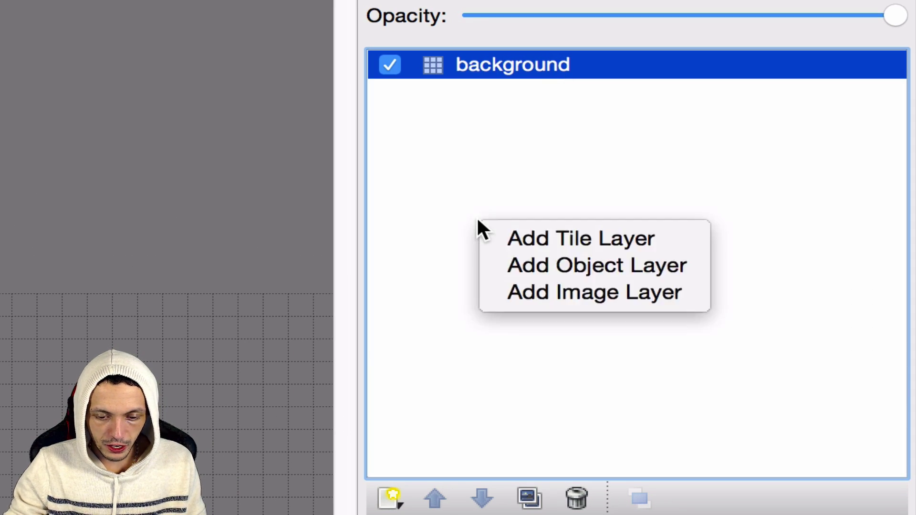
click(553, 239)
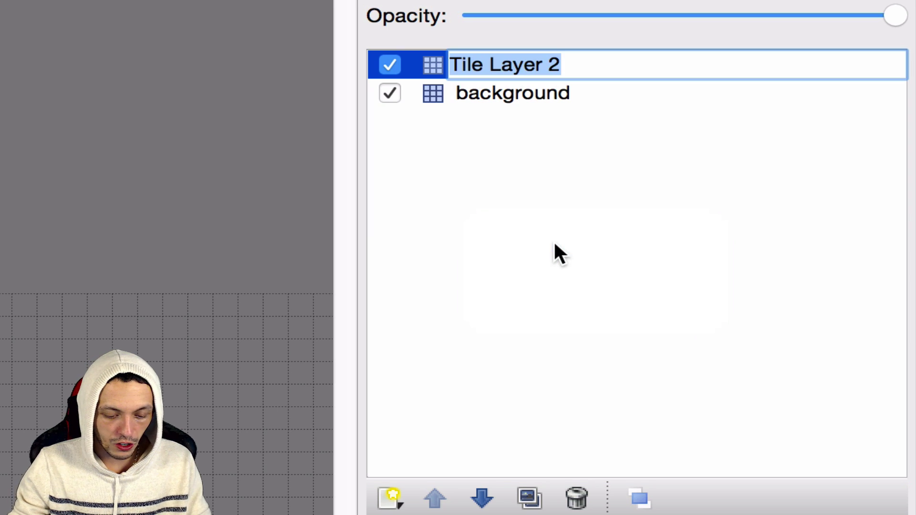
text(graphics)
key(Return)
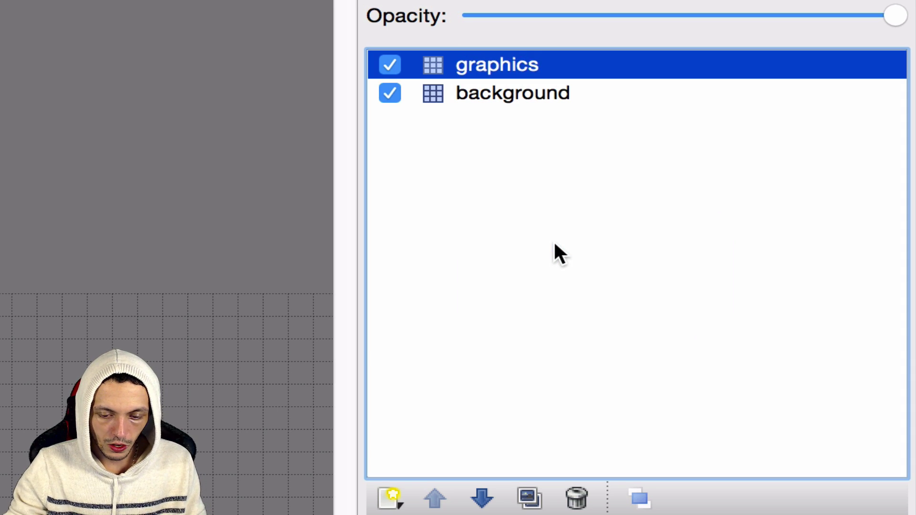
Step: Add object layers named 'ground' and 'pipes'
right_click(553, 240)
click(626, 291)
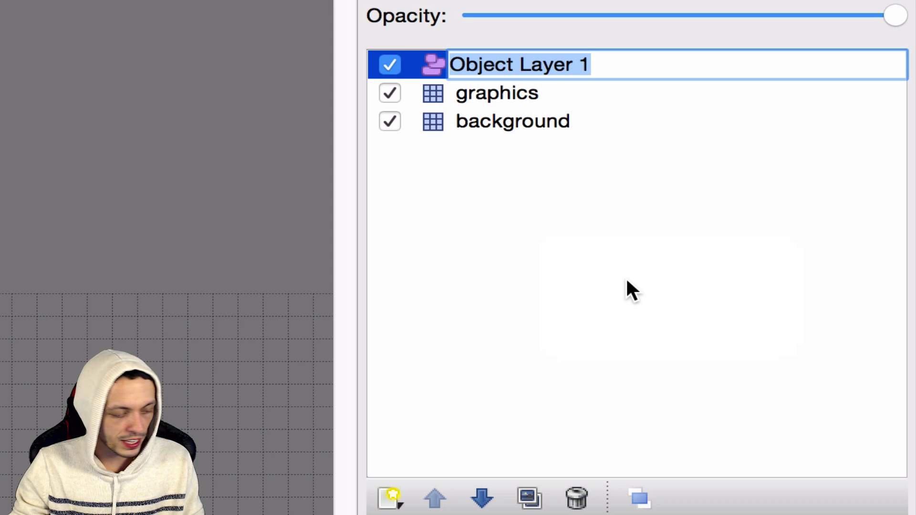
text(ground)
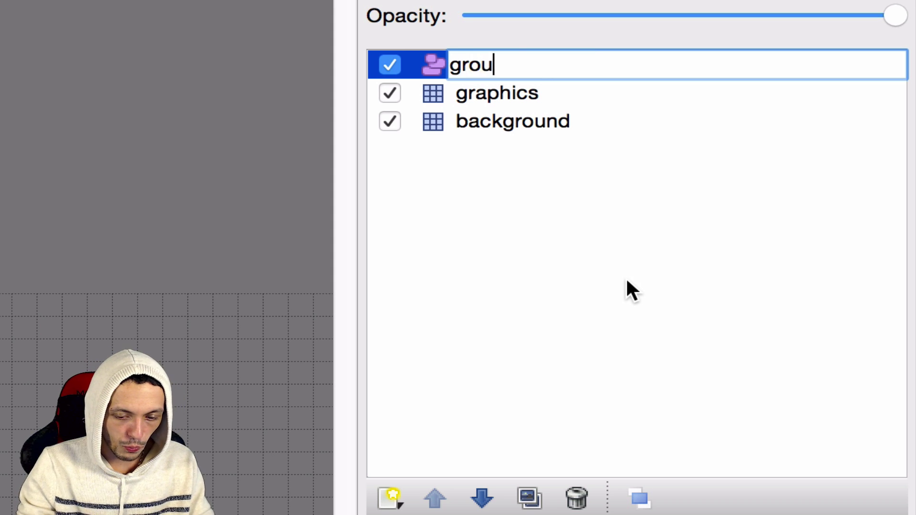
key(Return)
right_click(626, 277)
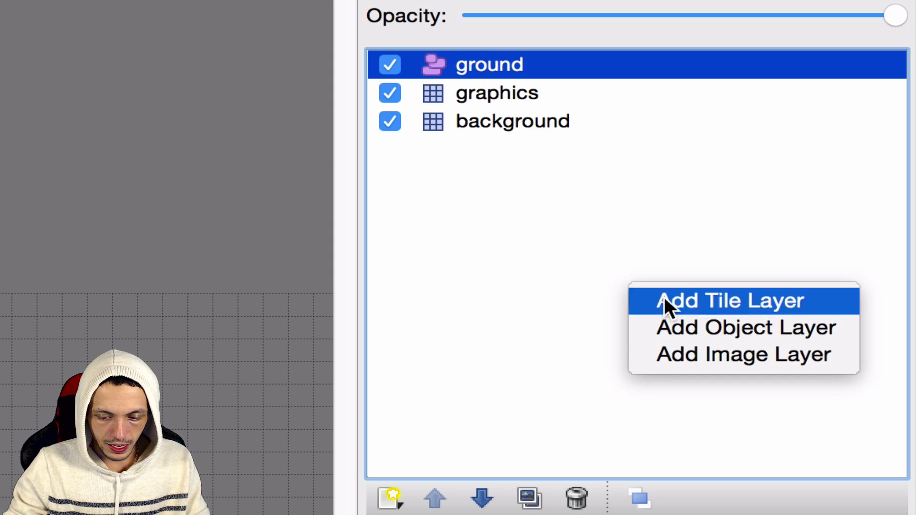
click(714, 324)
text(pipes)
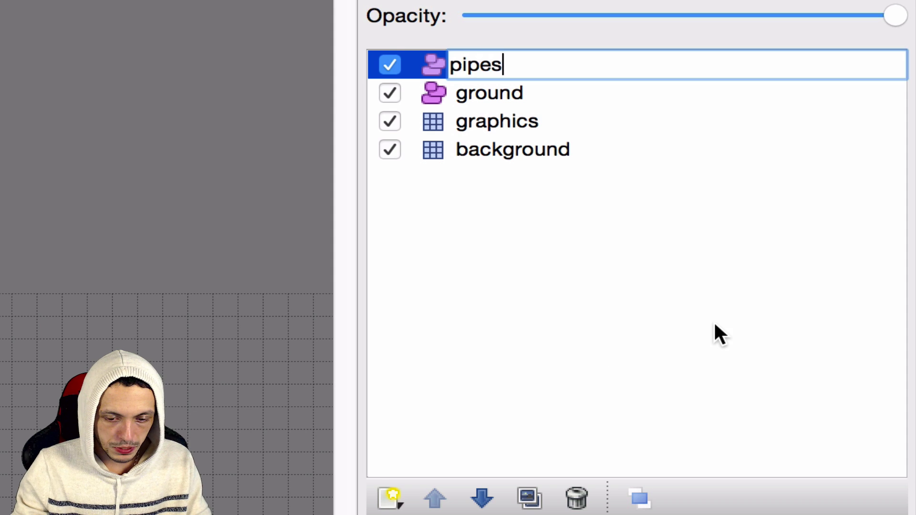
key(Return)
Step: Add object layers named 'coins' and 'bricks'
right_click(715, 325)
click(739, 372)
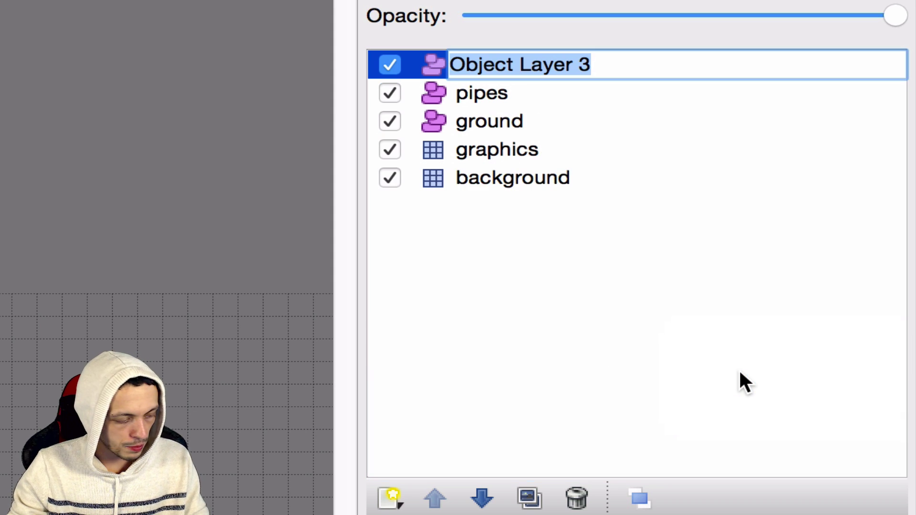
text(coind)
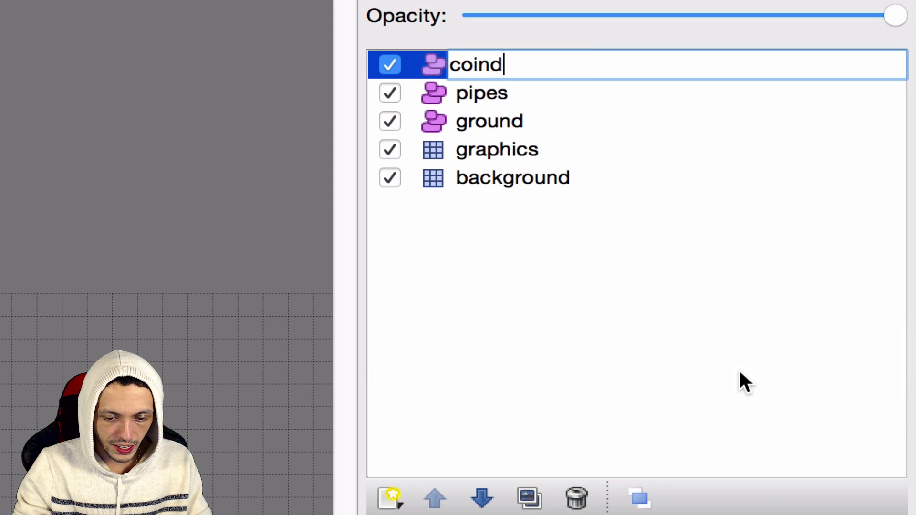
key(BackSpace)
text(s)
key(Return)
right_click(739, 373)
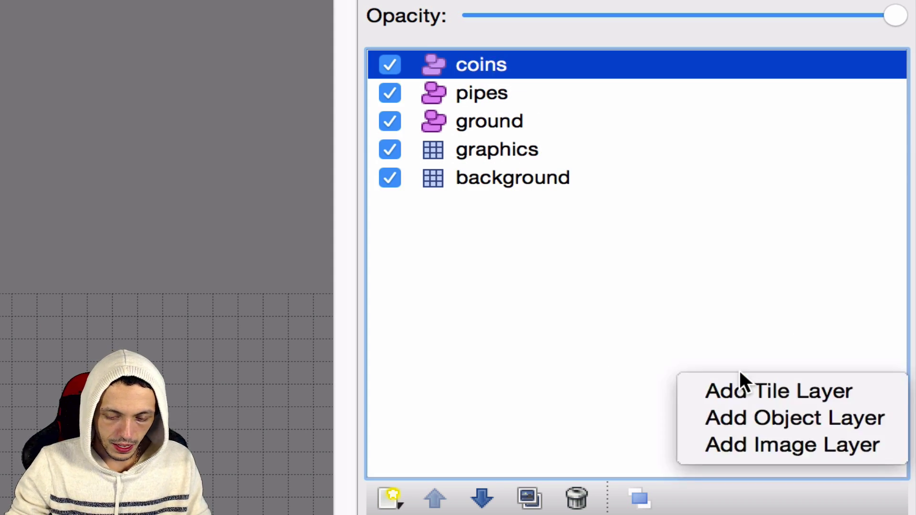
click(756, 420)
text(bricks)
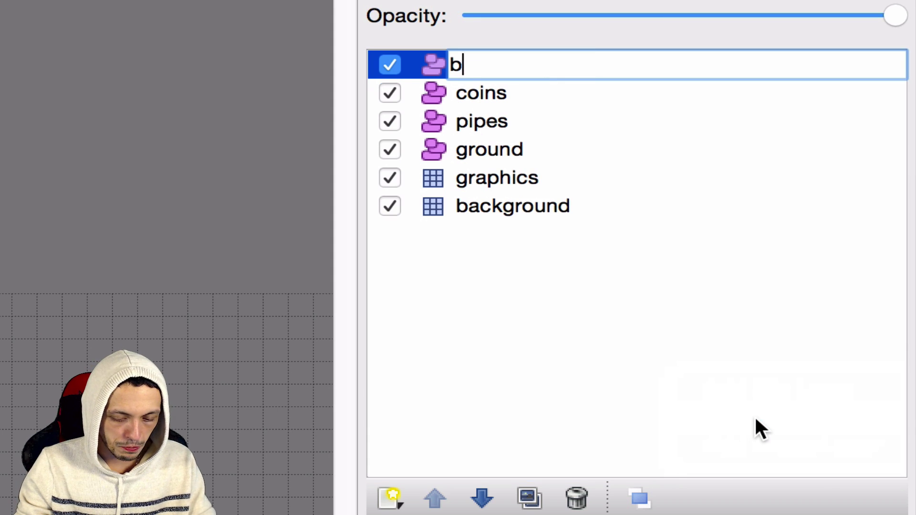
key(Return)
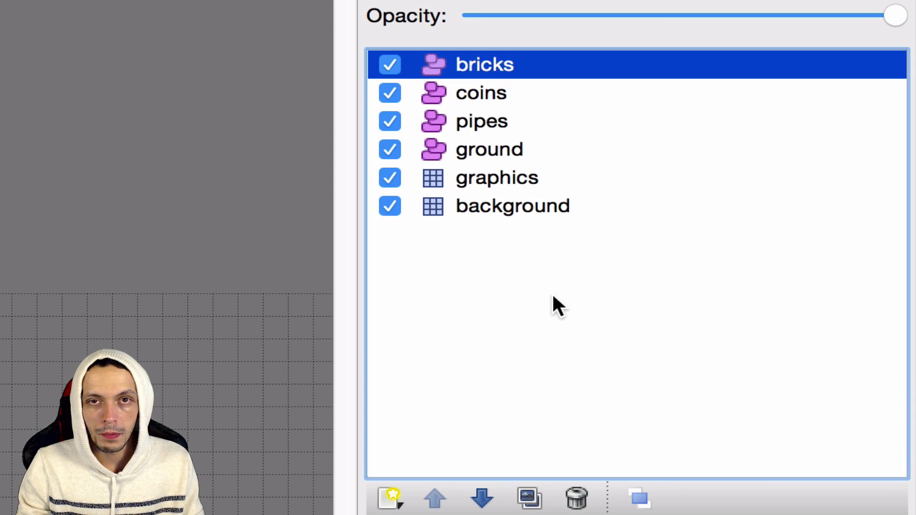
Step: Flood-fill the whole background layer with the light-blue sky tile
click(504, 194)
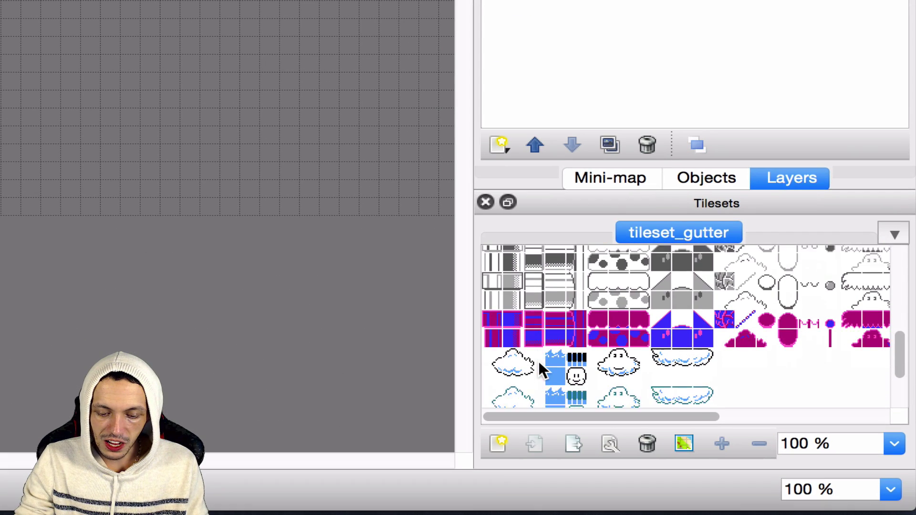
scroll(540, 362, down, 1)
click(557, 362)
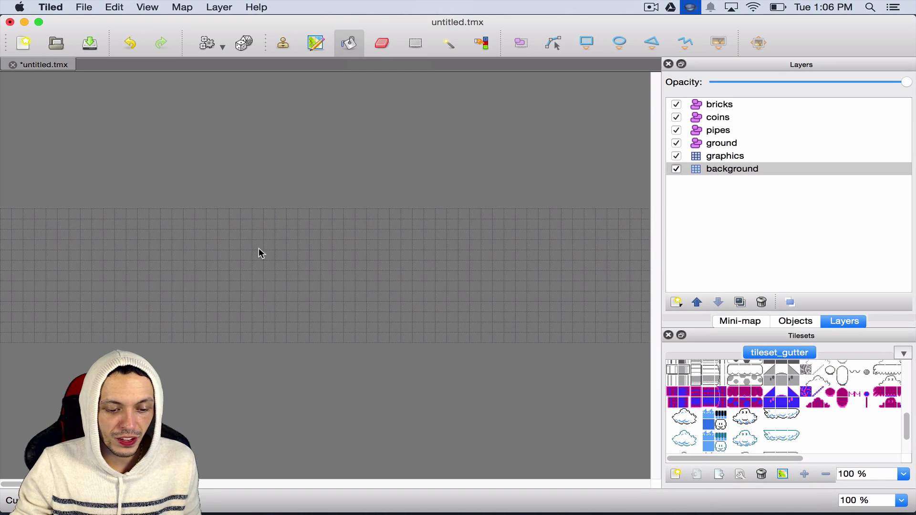
click(708, 448)
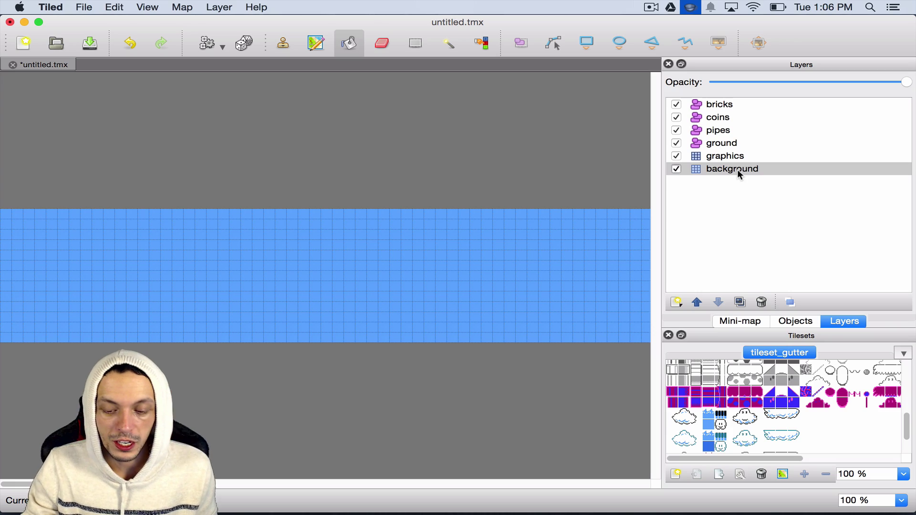
click(731, 156)
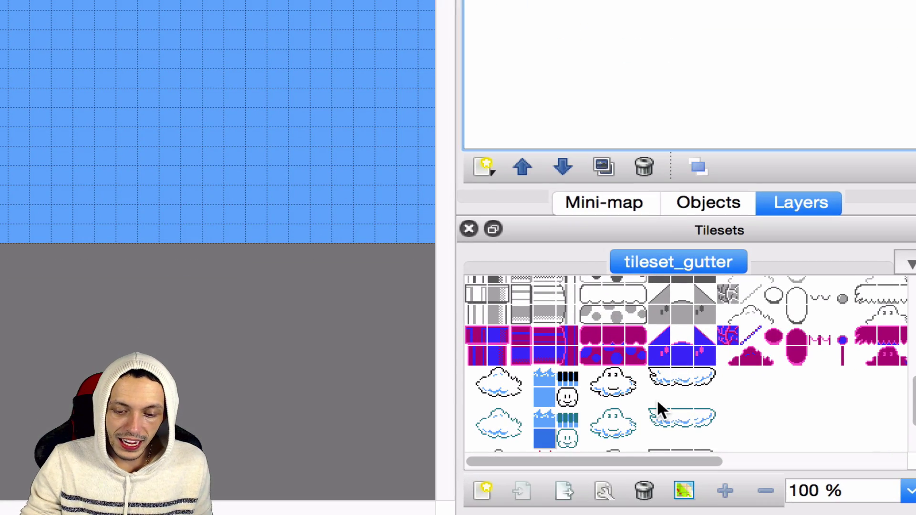
Step: Stamp brown brick tiles along the bottom row from the left edge, undoing an accidental fill
scroll(659, 405, up, 10)
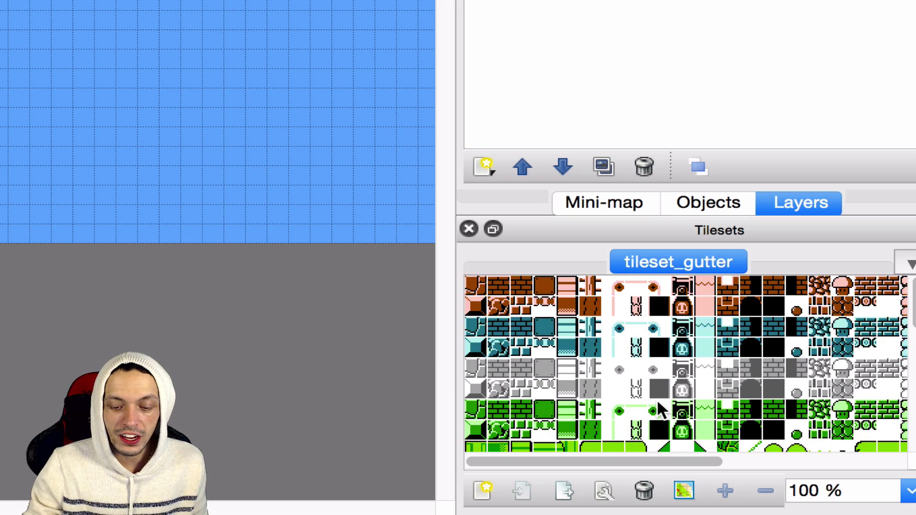
click(477, 281)
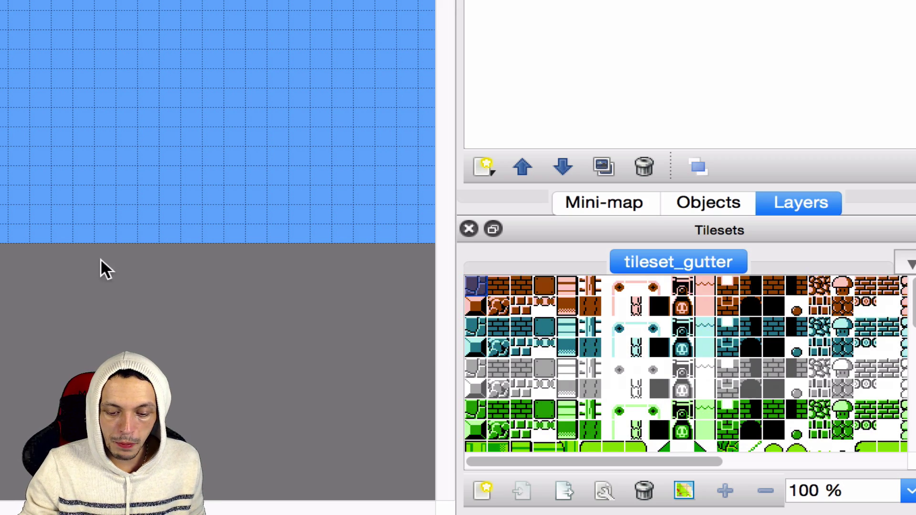
click(103, 219)
key(ctrl+z)
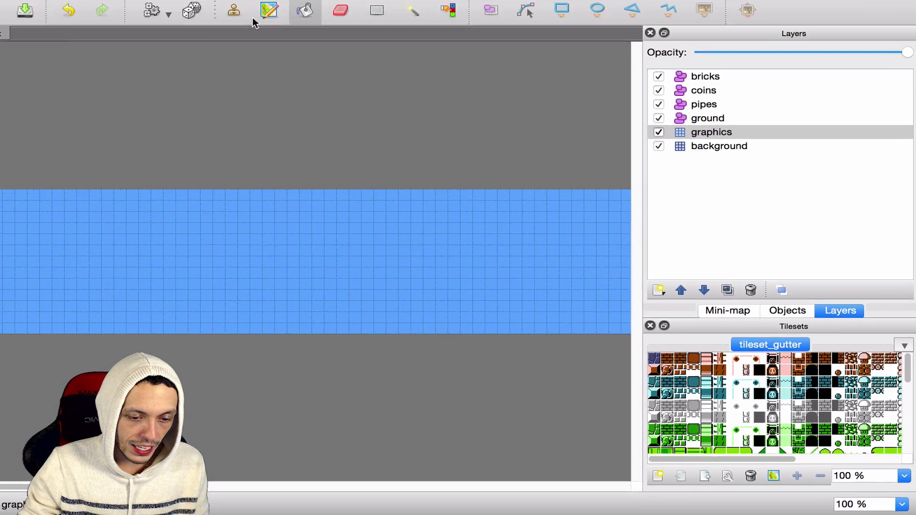
click(283, 44)
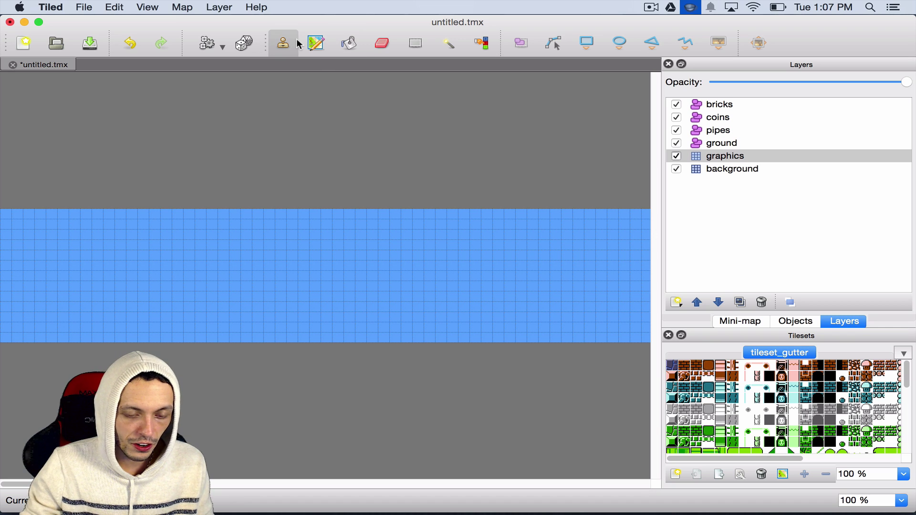
click(5, 341)
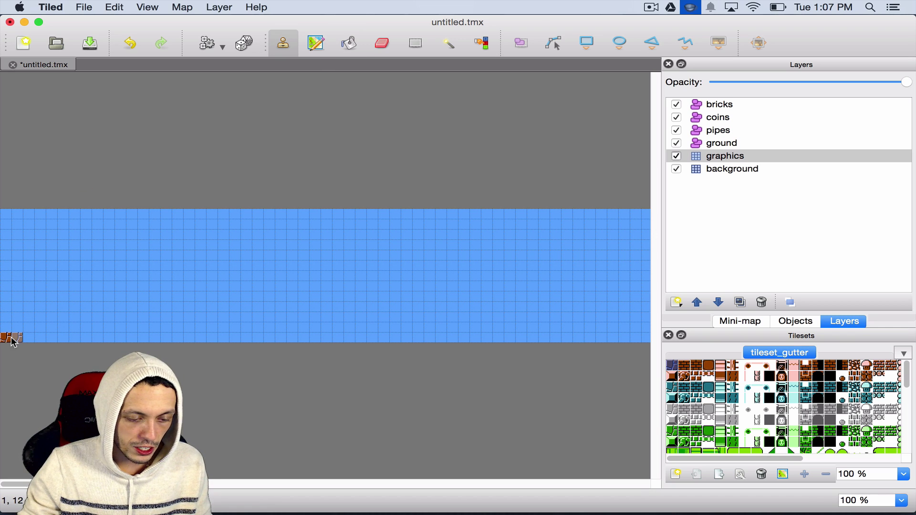
drag(21, 341, 204, 339)
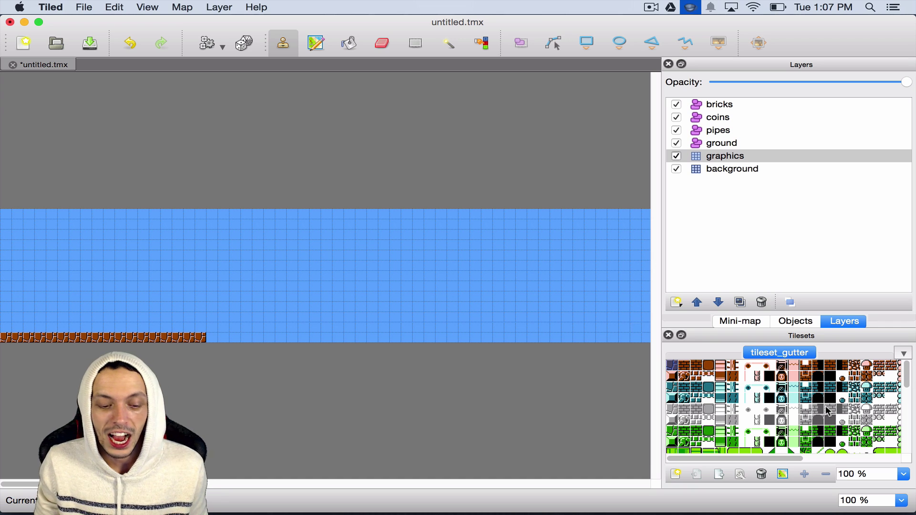
scroll(855, 396, right, 1)
scroll(855, 396, left, 1)
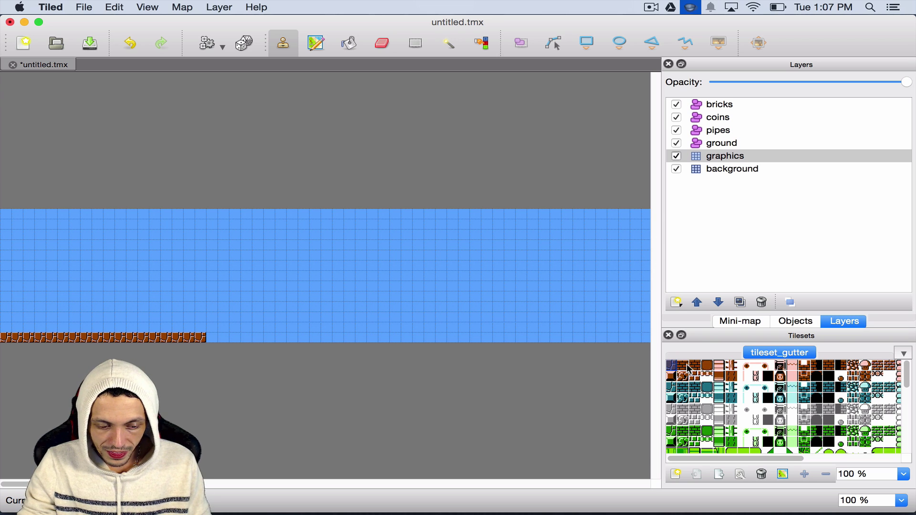
Step: Make the ground object layer active and select the Insert Rectangle tool
click(723, 145)
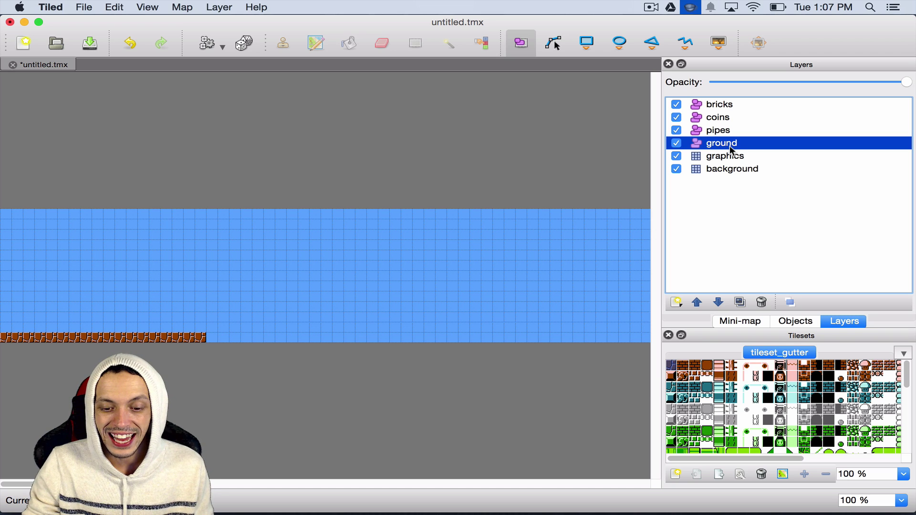
click(541, 57)
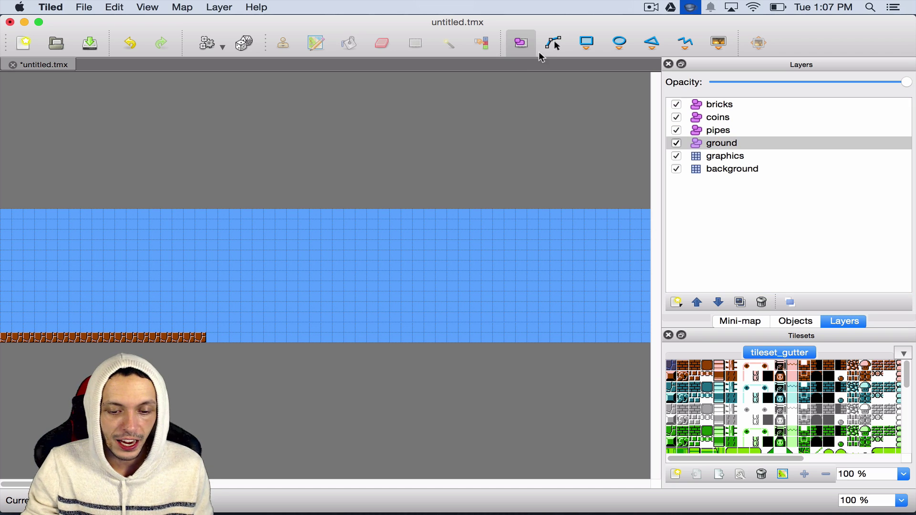
click(590, 44)
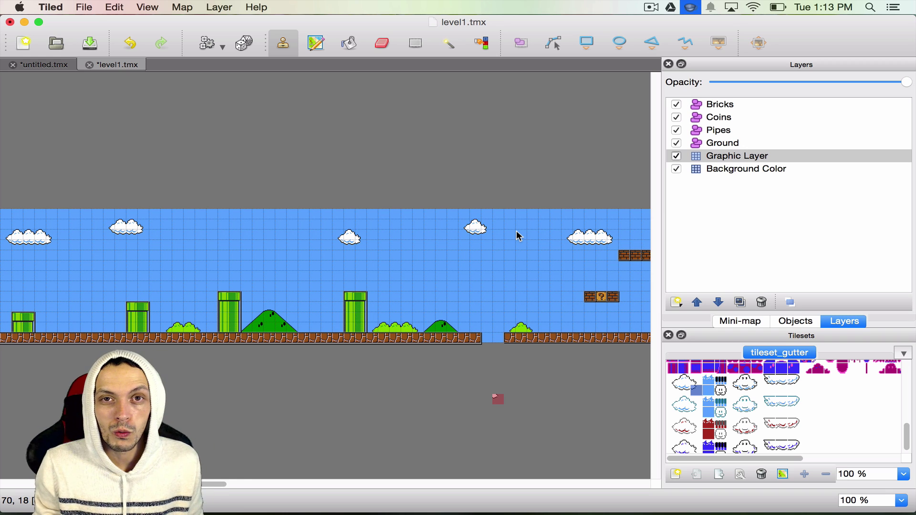
Step: Scroll across level1.tmx to view its block staircase, flagpole and castle
scroll(518, 235, right, 3)
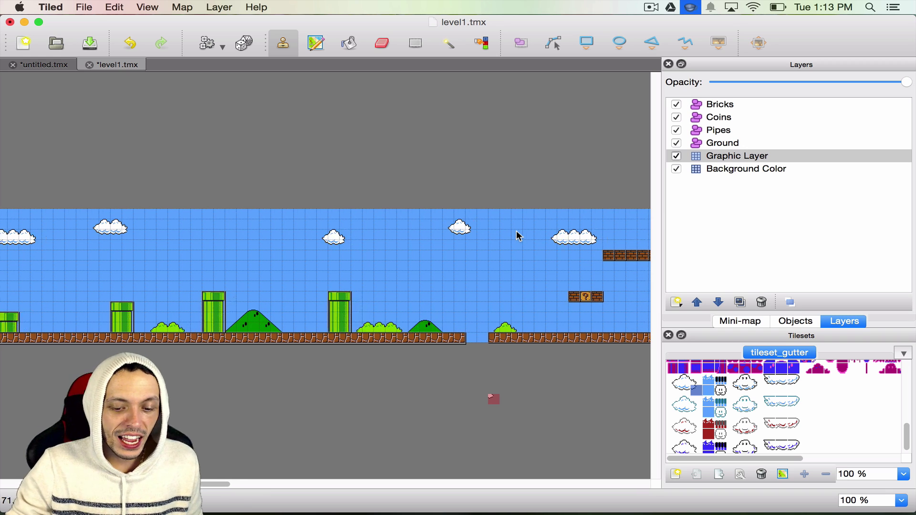
scroll(492, 275, right, 15)
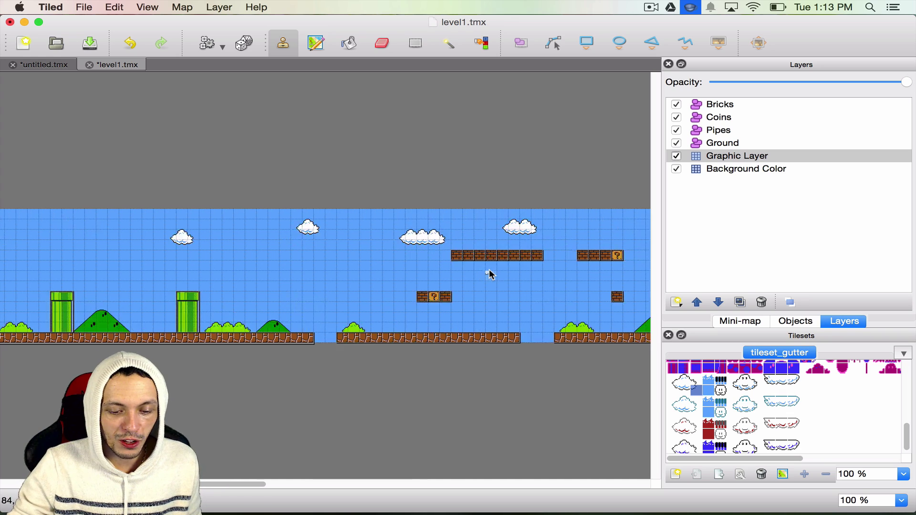
scroll(492, 275, right, 15)
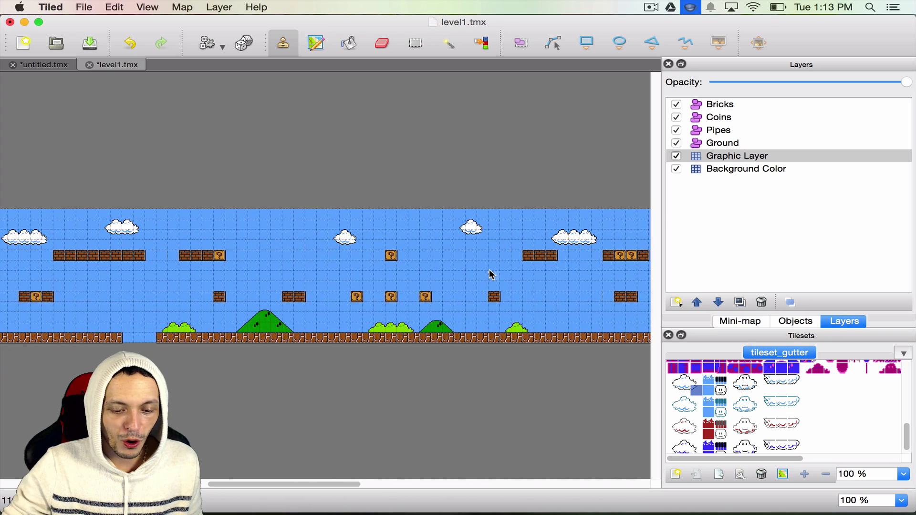
scroll(492, 274, right, 15)
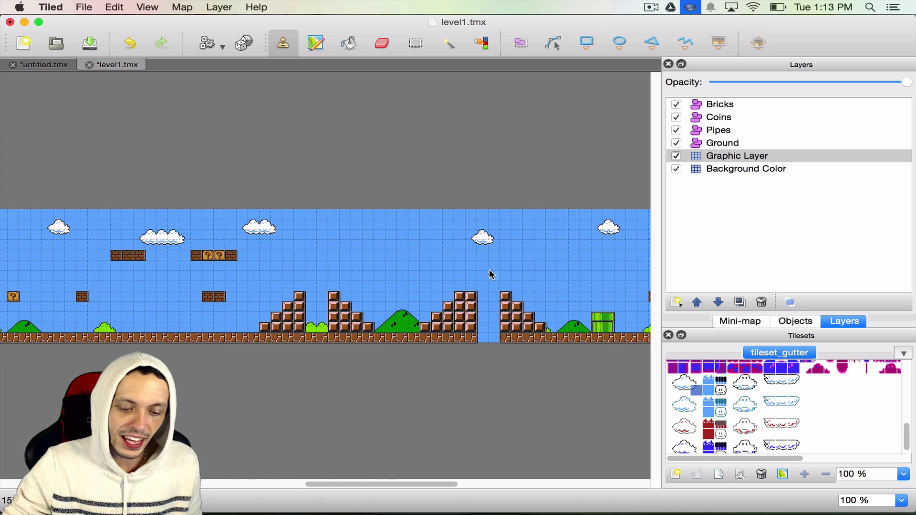
scroll(492, 275, left, 20)
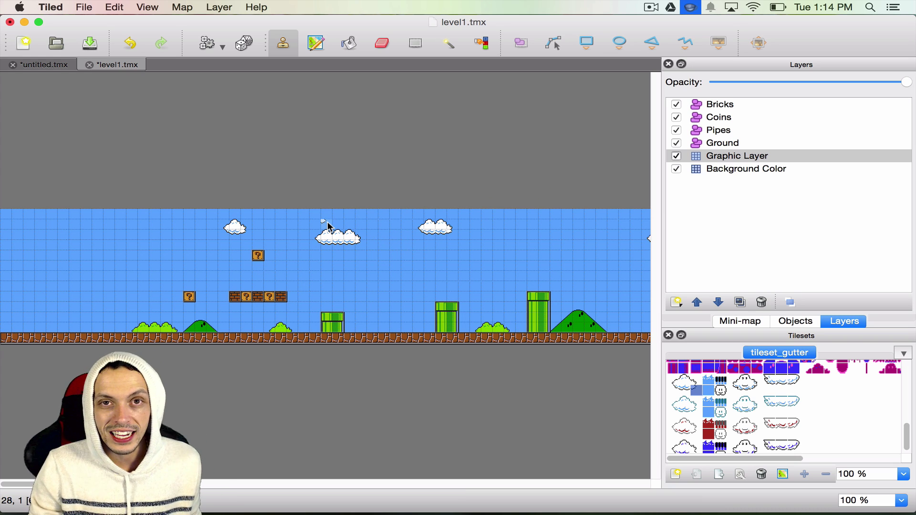
scroll(356, 287, right, 15)
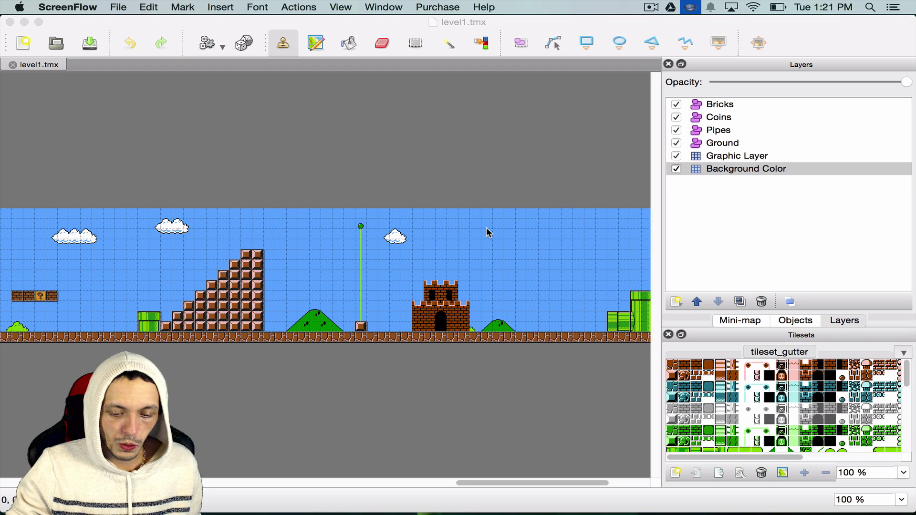
scroll(488, 233, right, 10)
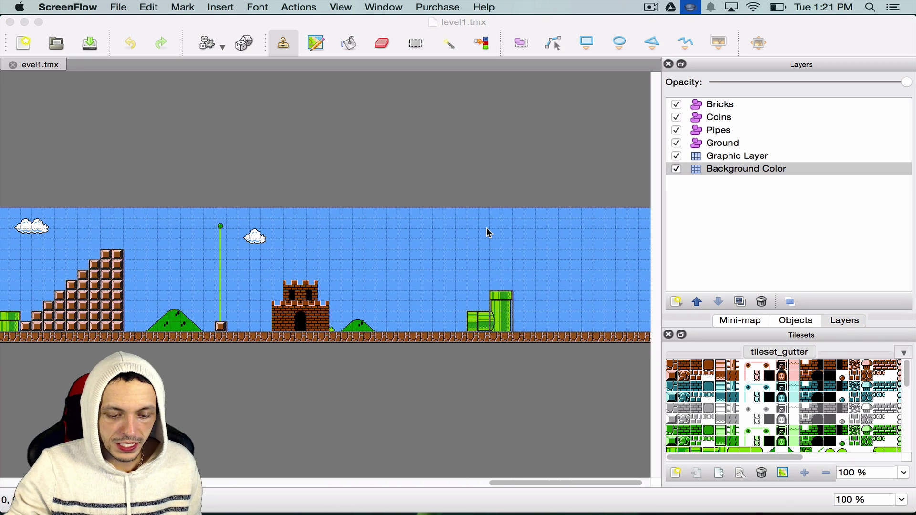
scroll(487, 233, right, 1)
scroll(487, 233, left, 12)
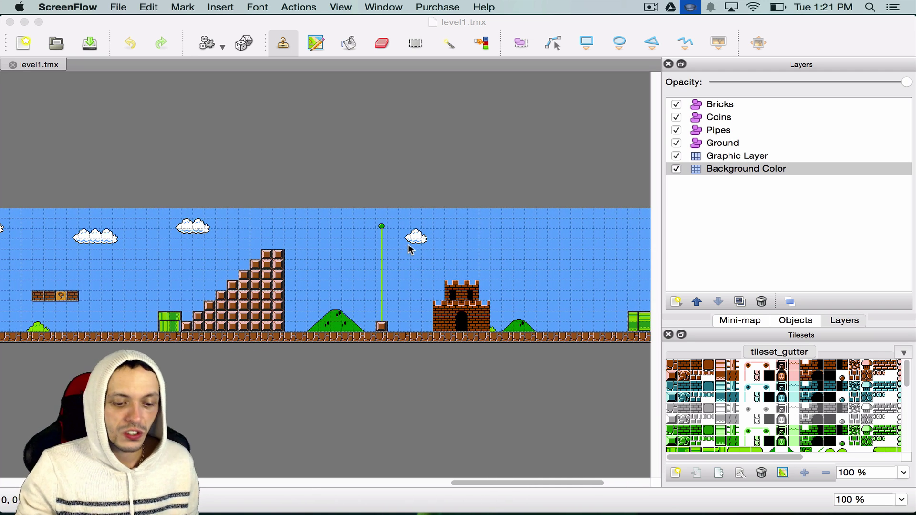
scroll(158, 287, left, 20)
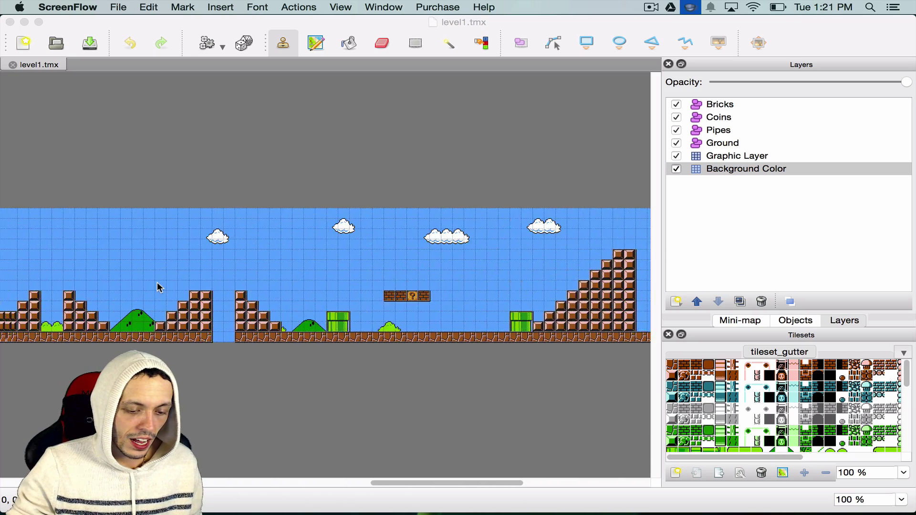
scroll(159, 287, left, 20)
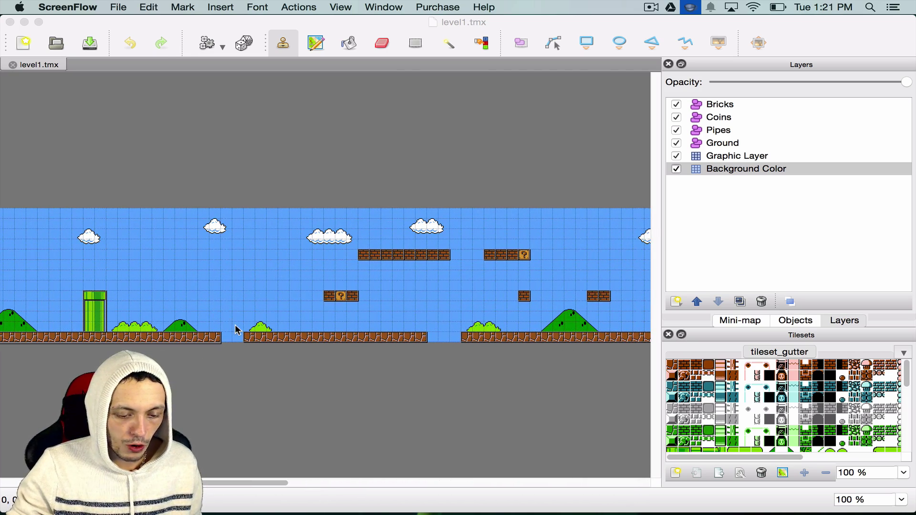
scroll(171, 286, left, 10)
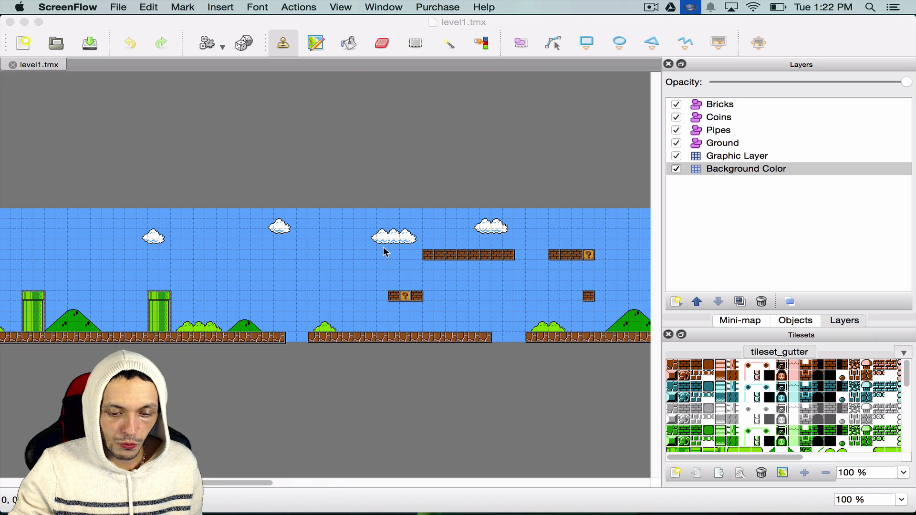
scroll(313, 248, left, 20)
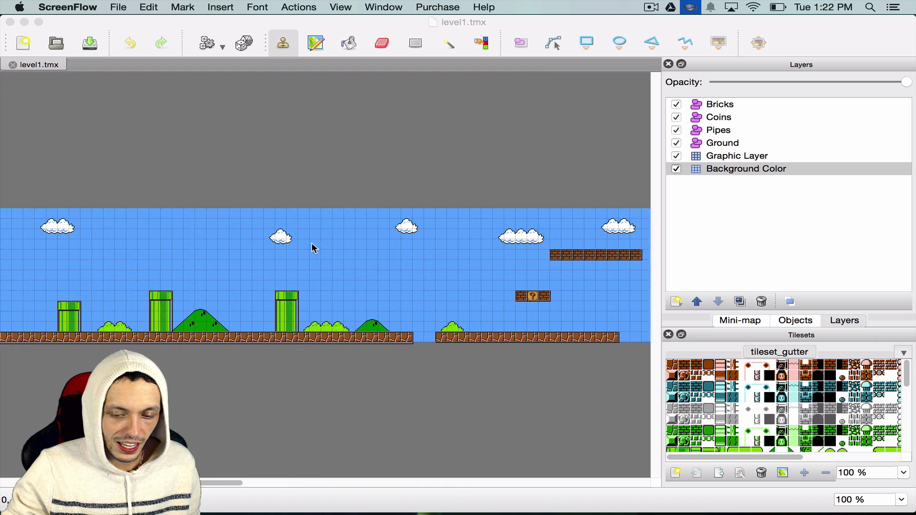